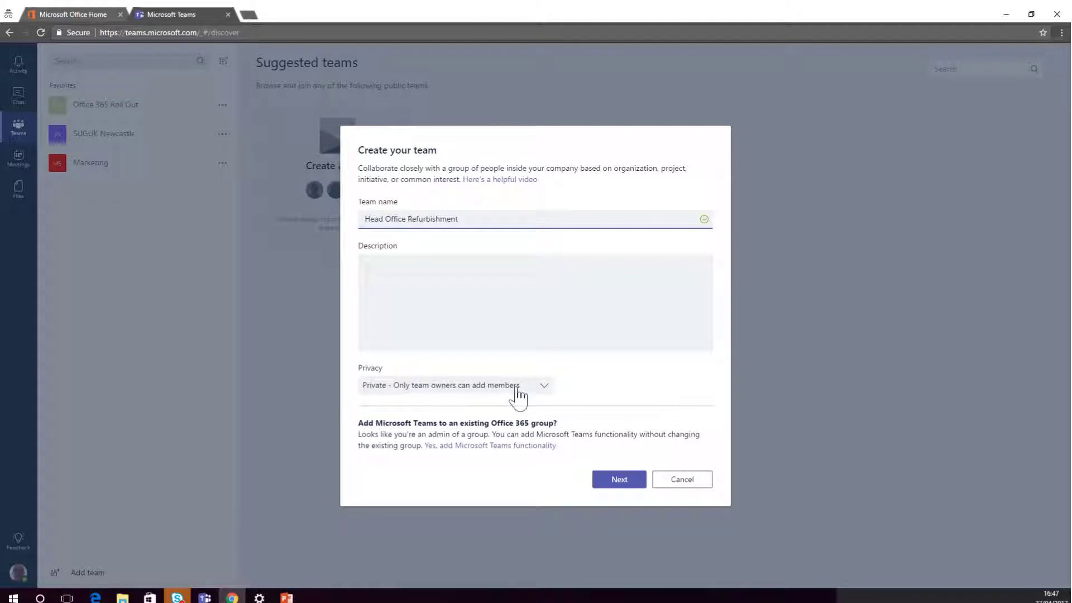
Keep the Head Office Refurbishment team's privacy as "Private - Only team owners can add members" and create the team
left_click(545, 386)
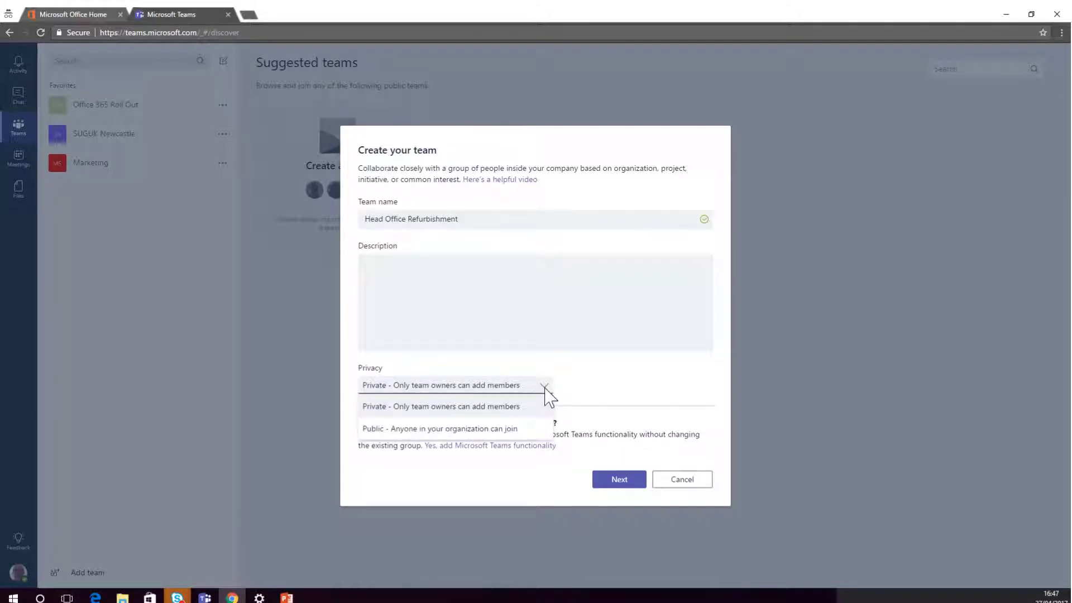
left_click(592, 401)
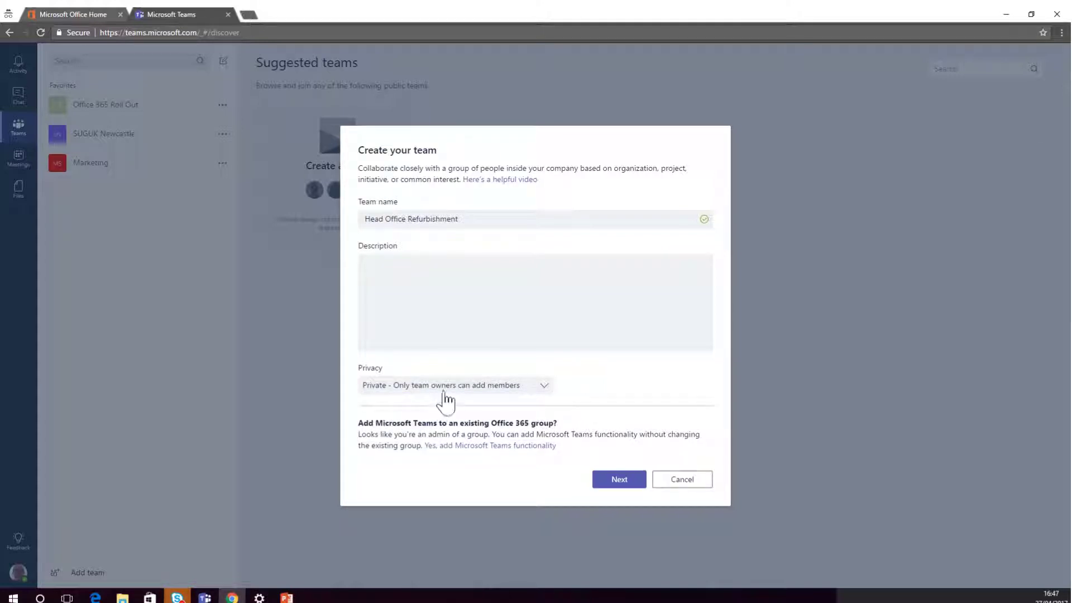
left_click(618, 482)
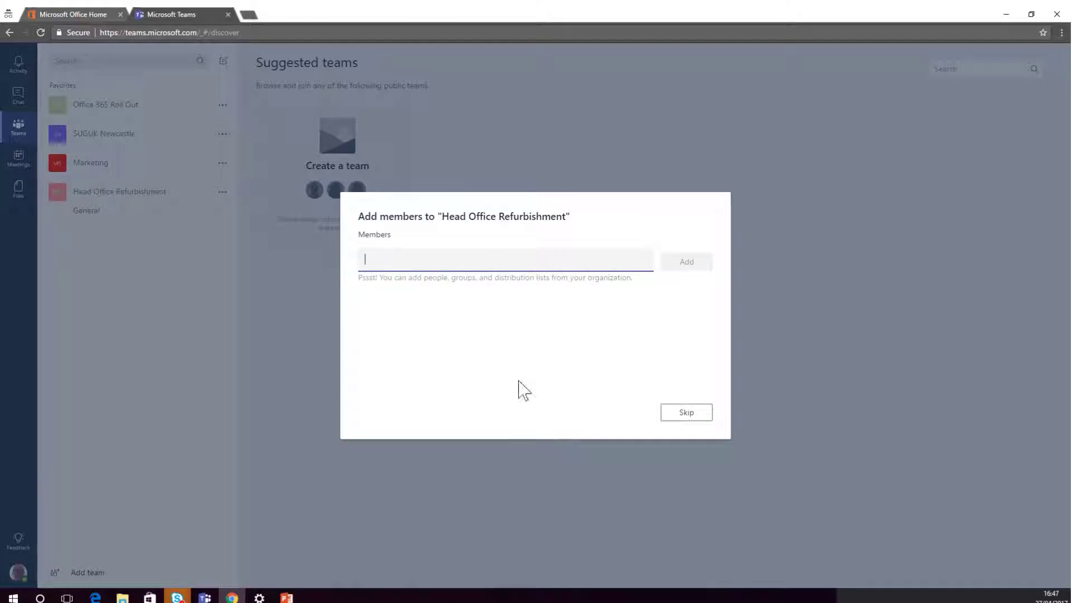
Add two colleagues to the Head Office Refurbishment team with the Member role and finish the member setup
type("steph")
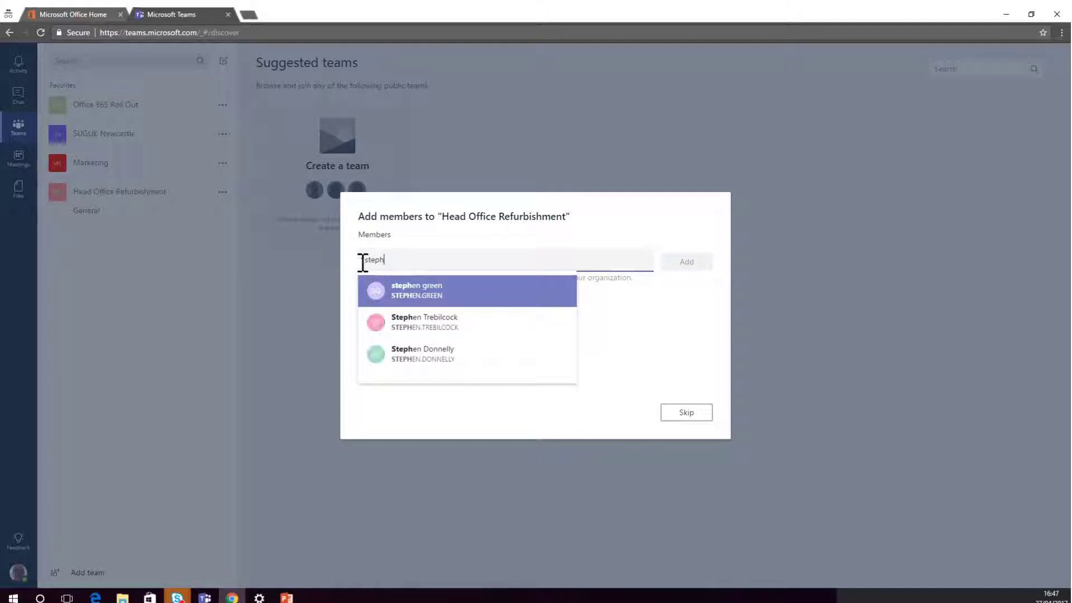
left_click(414, 299)
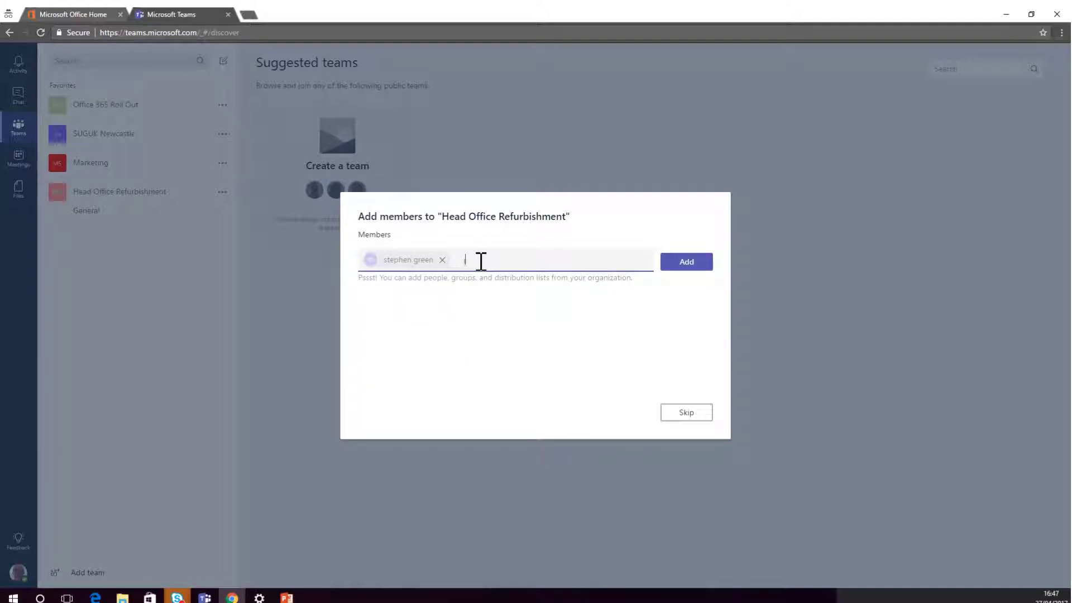
type("james")
left_click(520, 284)
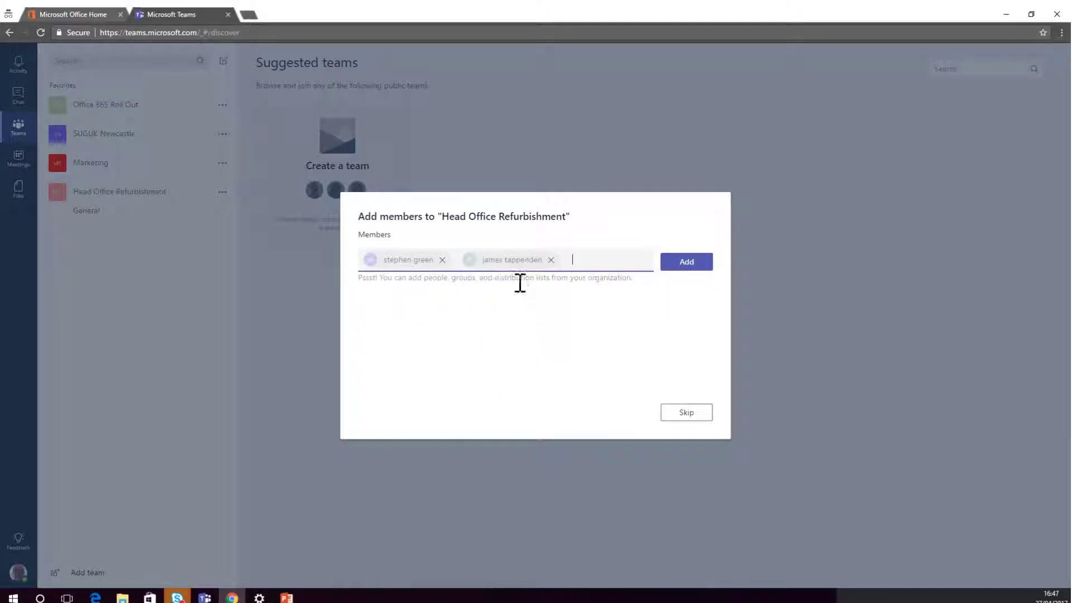
left_click(684, 266)
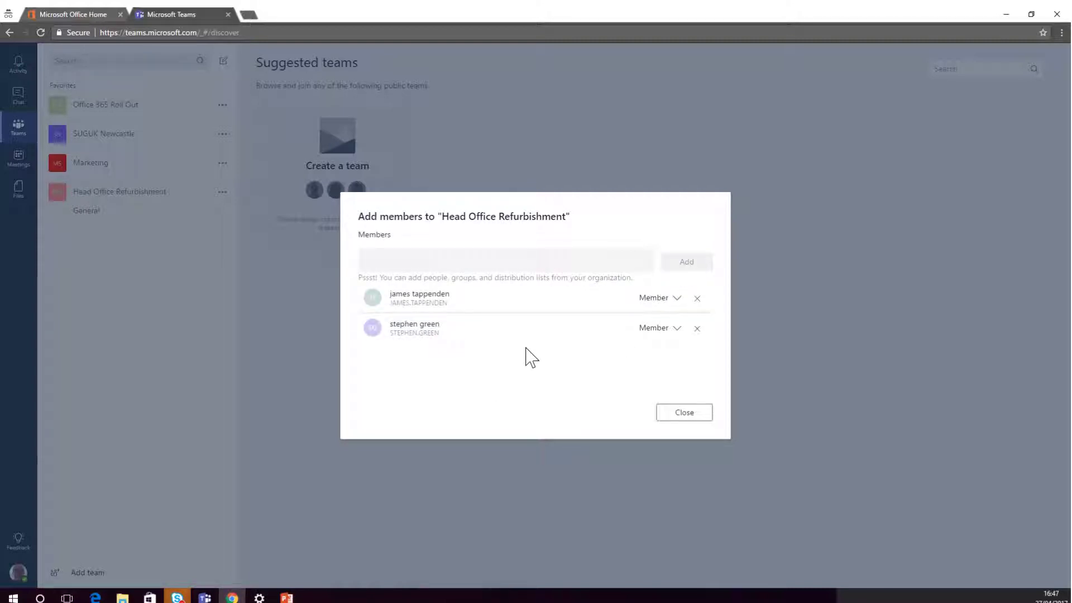
left_click(677, 298)
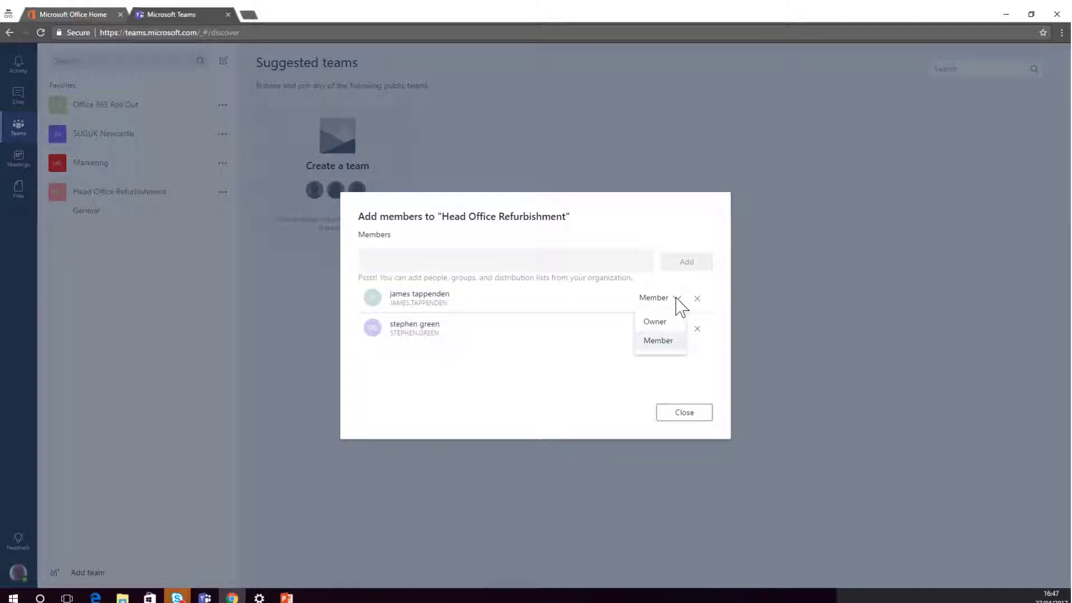
left_click(560, 374)
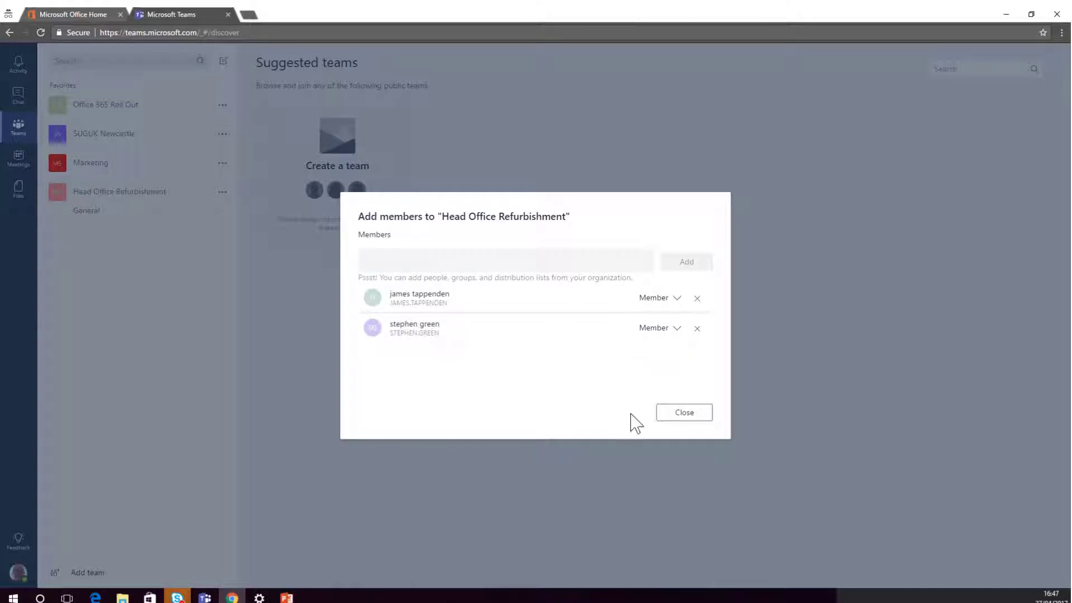
left_click(685, 413)
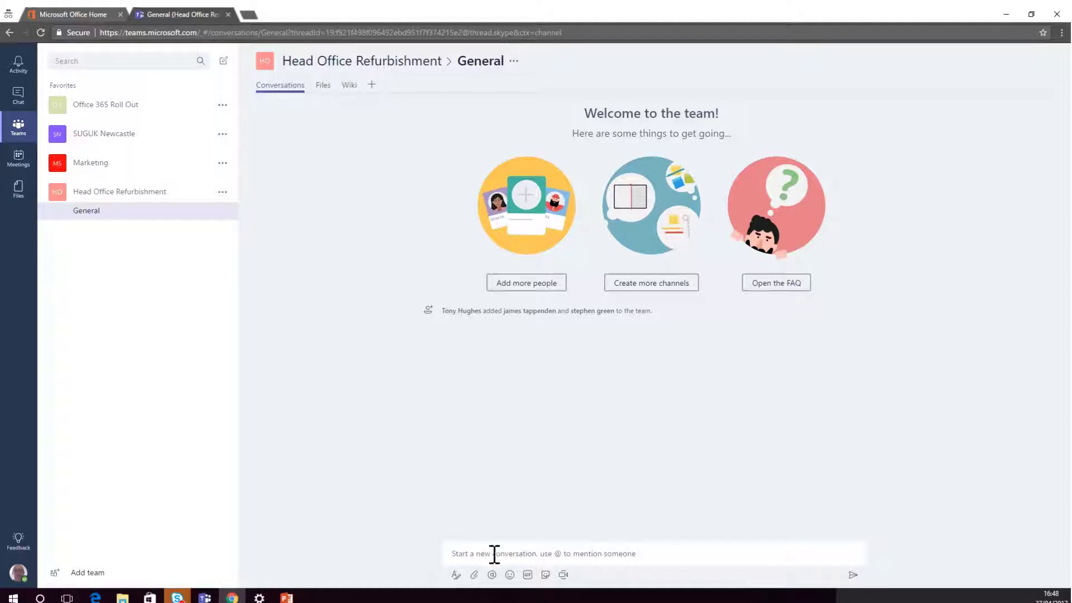
Draft a new conversation in the General channel: "Guys, can you let me know what channels you want setting up for thi project"
left_click(474, 554)
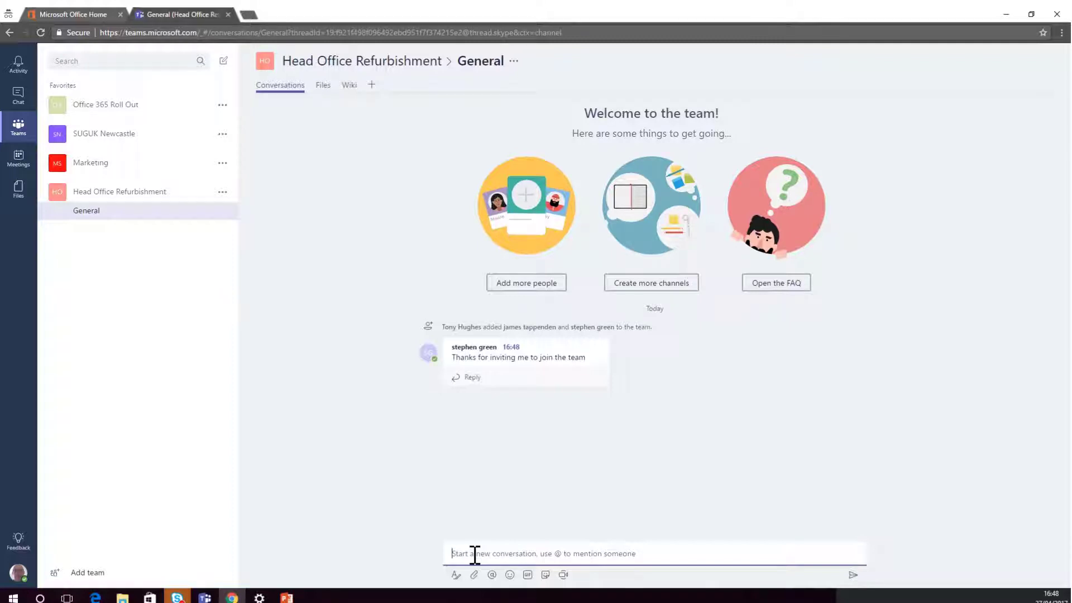
type("Guys, can")
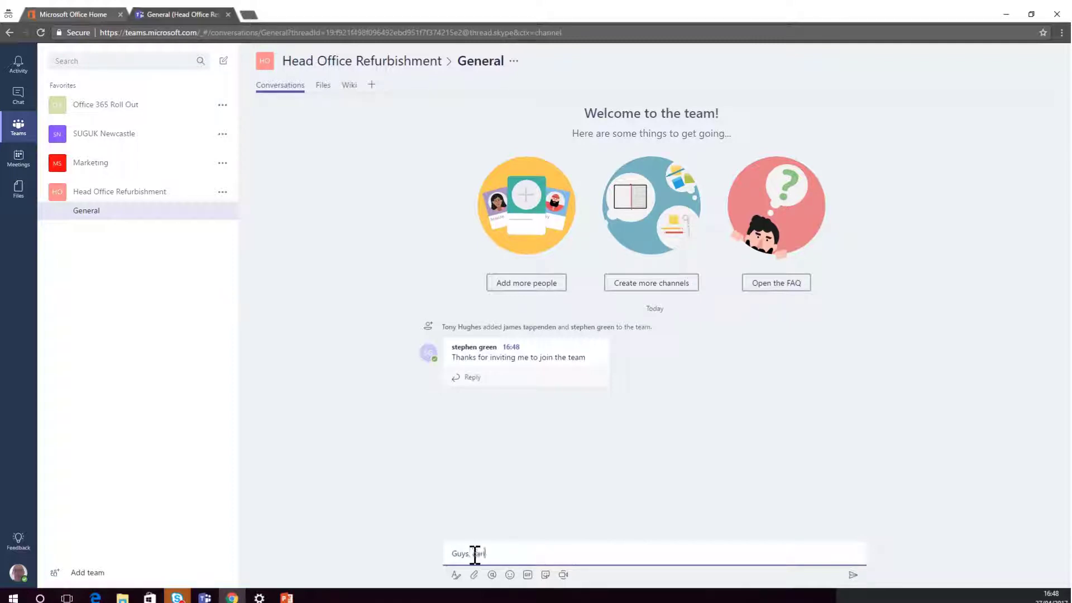
type(" you let me")
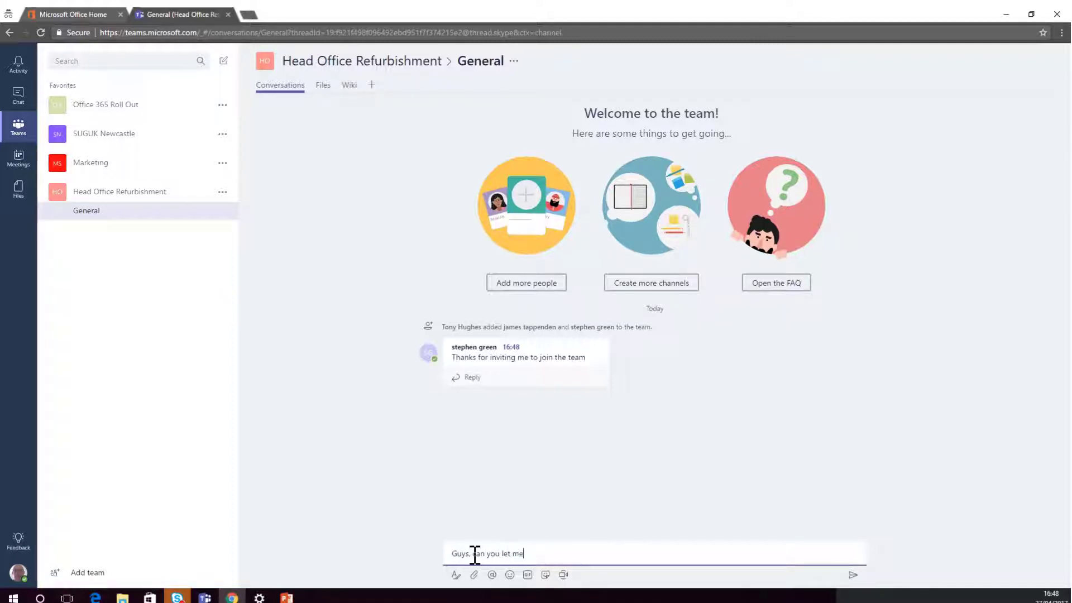
type(" know what ")
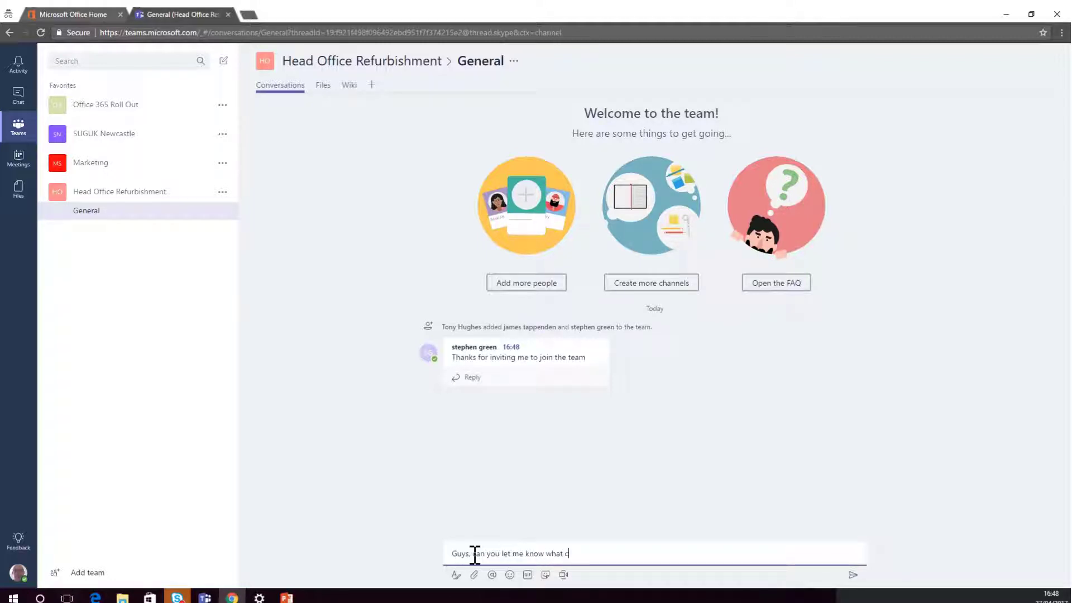
type("channe")
type("roject")
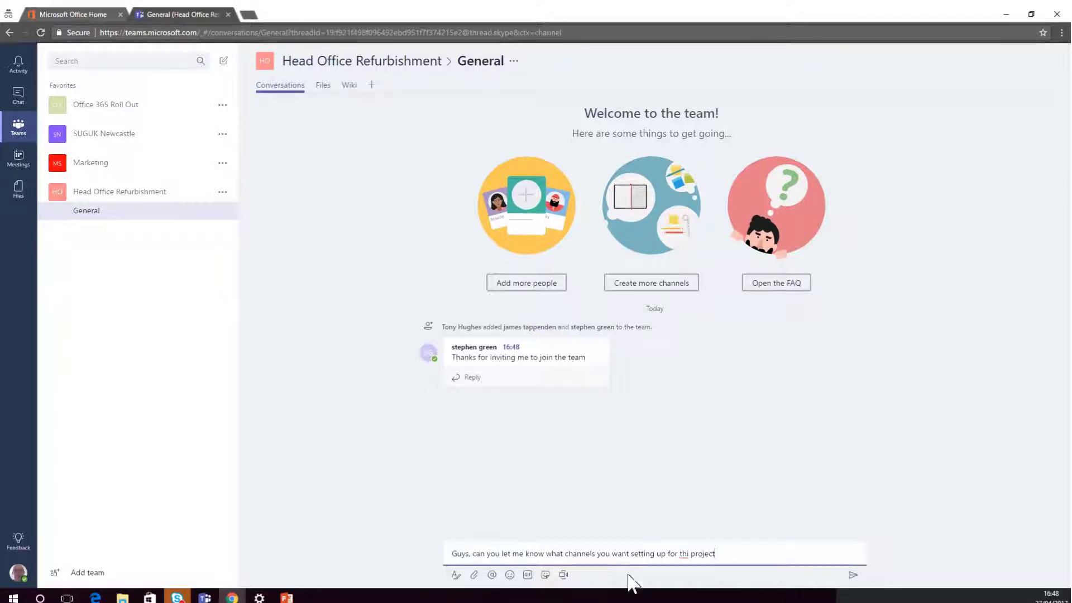
Correct "thi" to "this" in the drafted message, end it with a question mark and post it
left_click(688, 555)
type("s")
left_click(745, 555)
left_click(692, 554)
key("BackSpace")
key("BackSpace")
key("BackSpace")
type("isi")
left_click(724, 553)
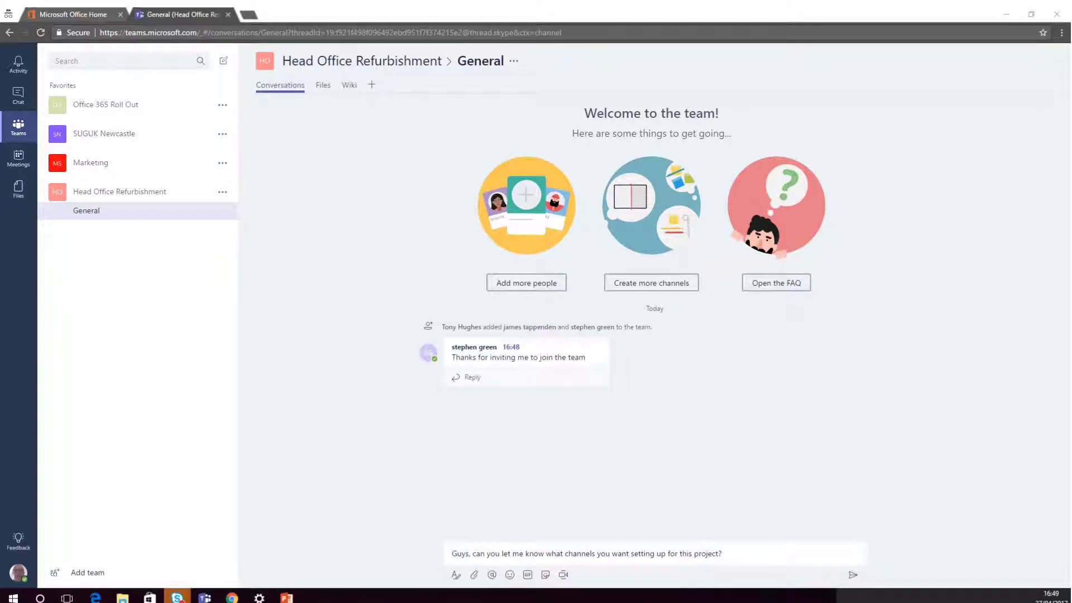
left_click(854, 576)
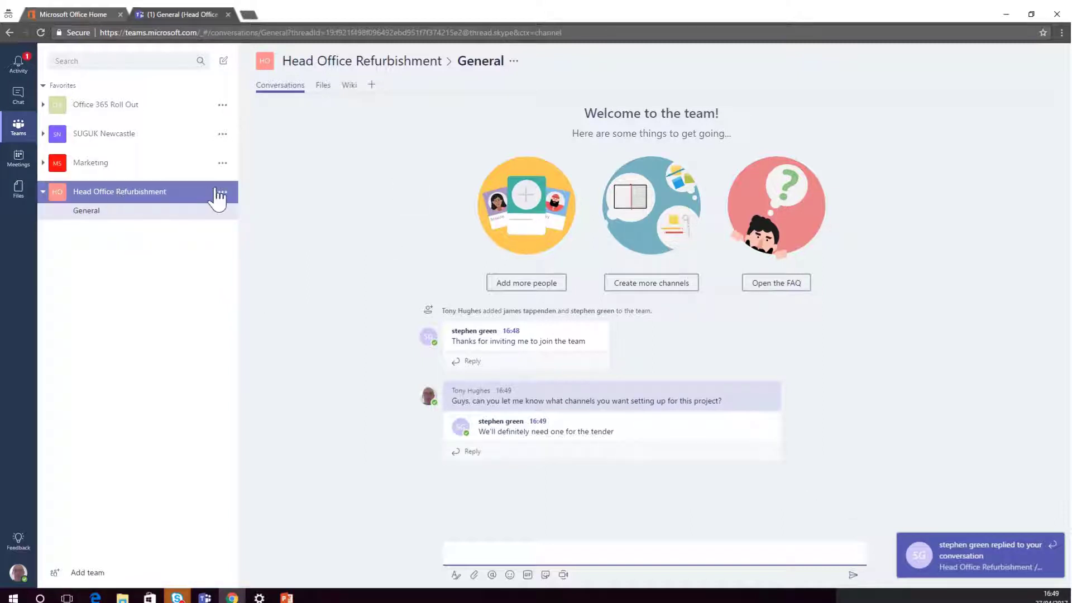
Reply "Thanks, will setup now" in the thread about the project channels
left_click(485, 454)
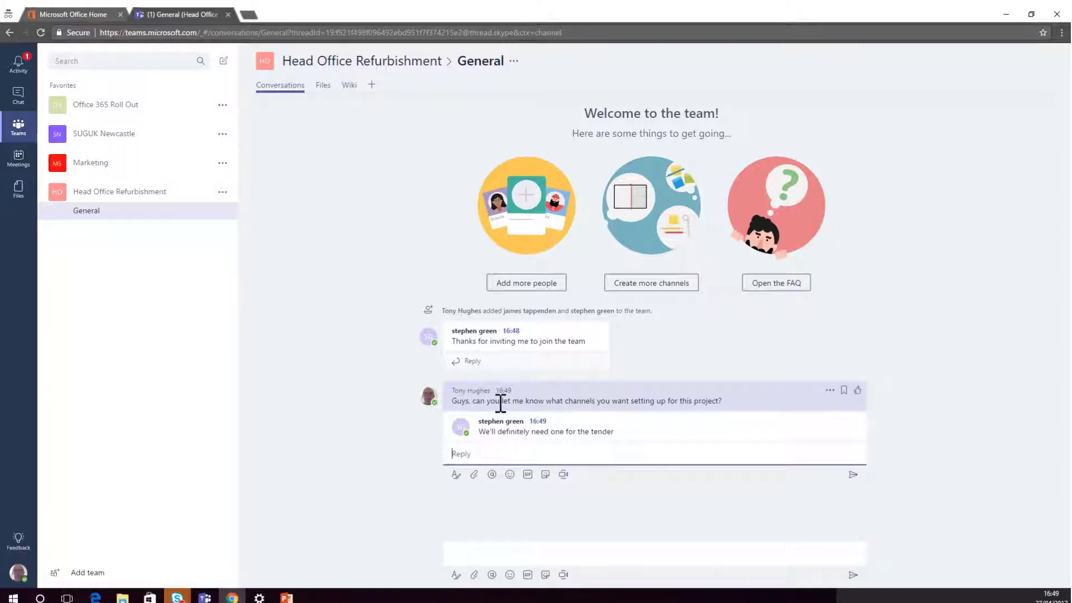
type("Thanks, will setup now")
key("Return")
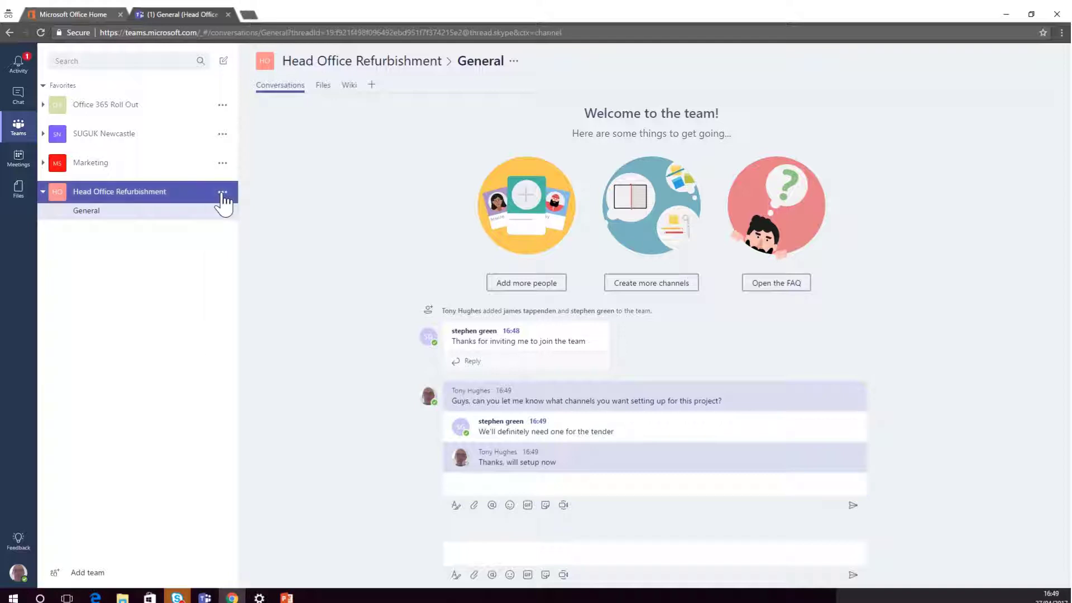
Add a channel named Tender Documents to the Head Office Refurbishment team, without a description
left_click(222, 193)
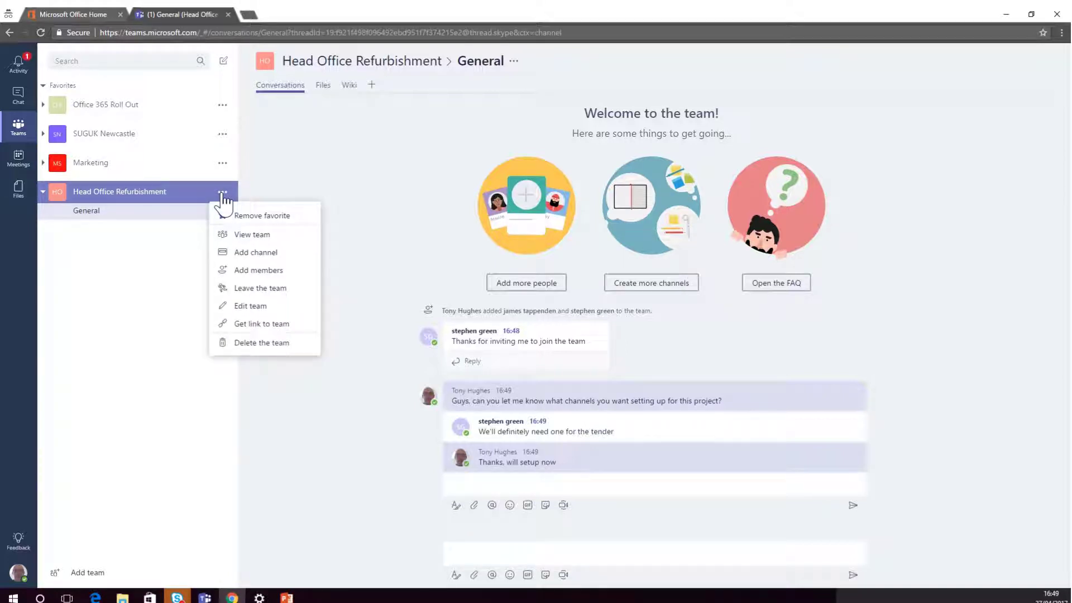
left_click(256, 253)
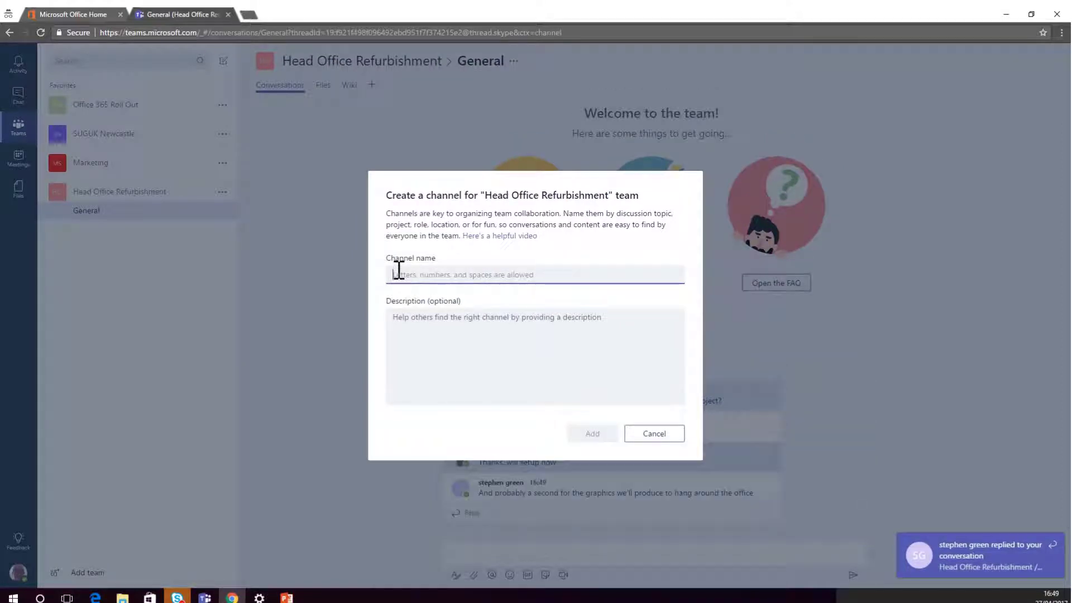
type("Te")
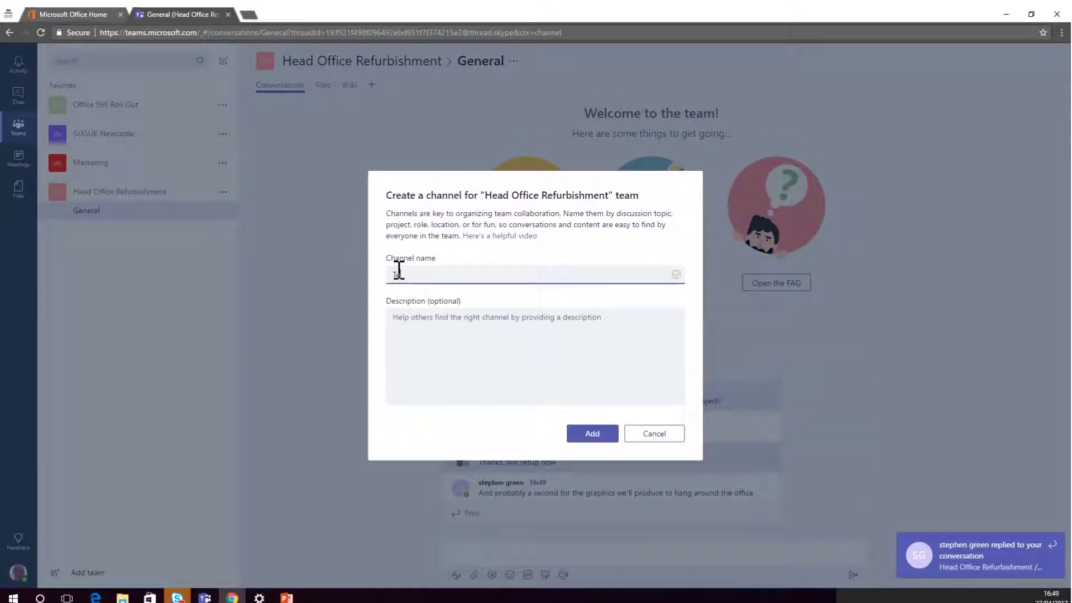
type("nder Documents")
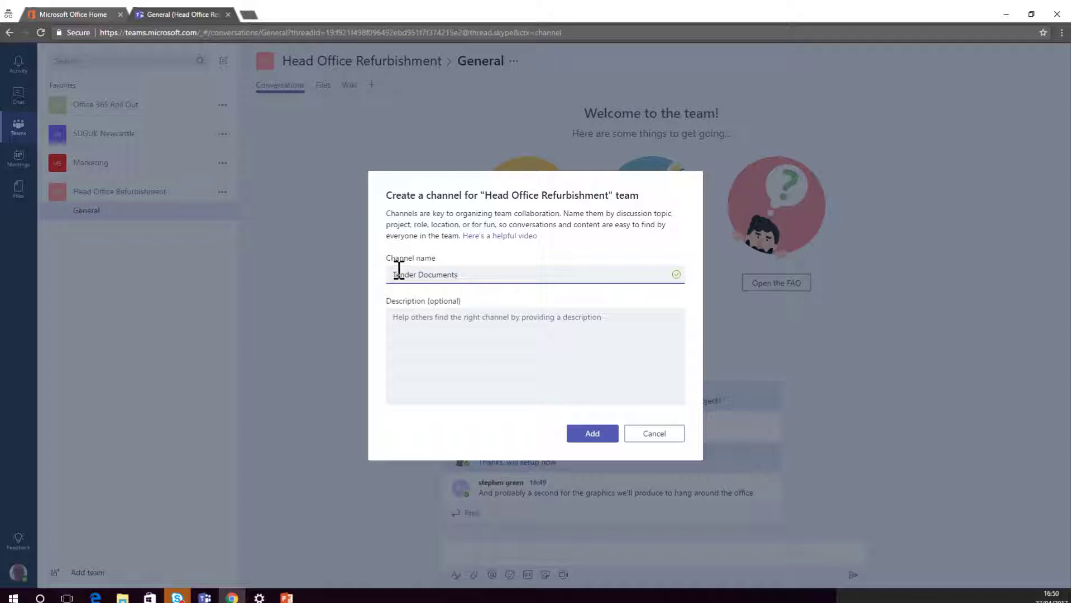
left_click(594, 438)
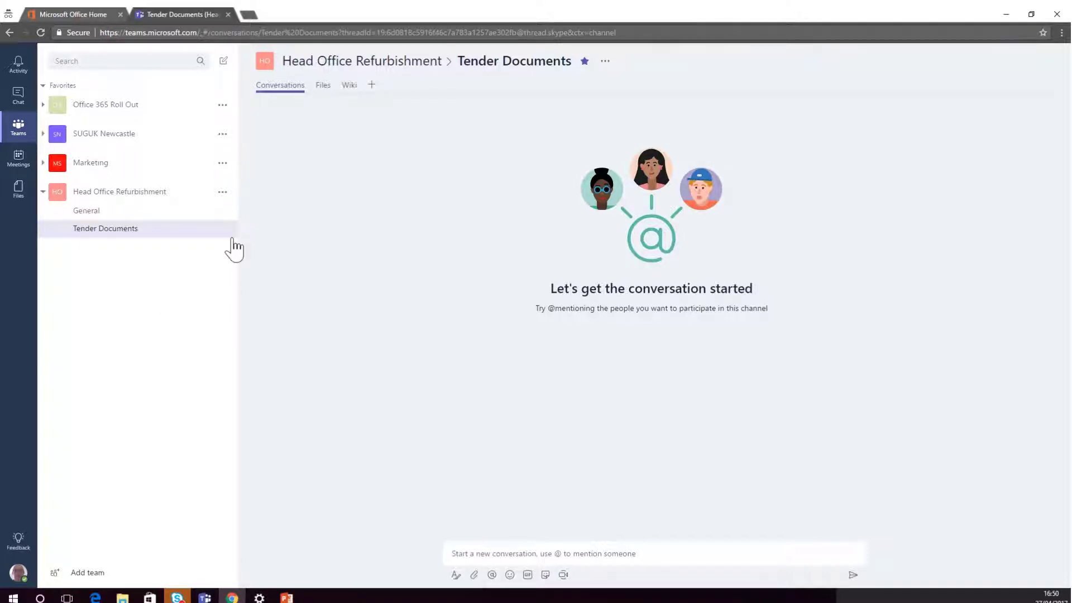
Create a folder named Tender Document in the files of the Tender Documents channel
left_click(182, 226)
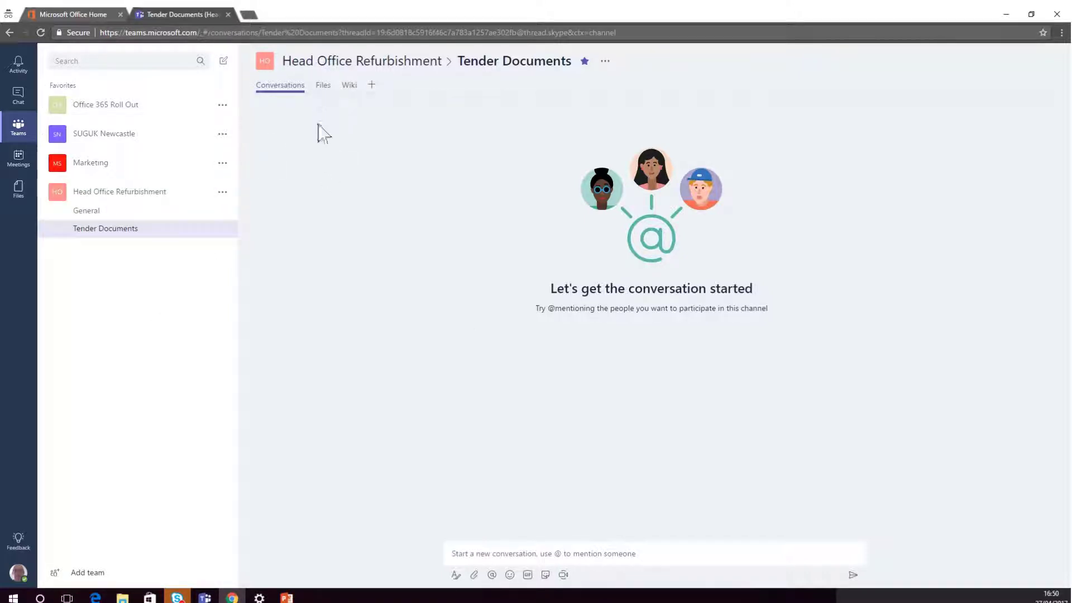
left_click(324, 87)
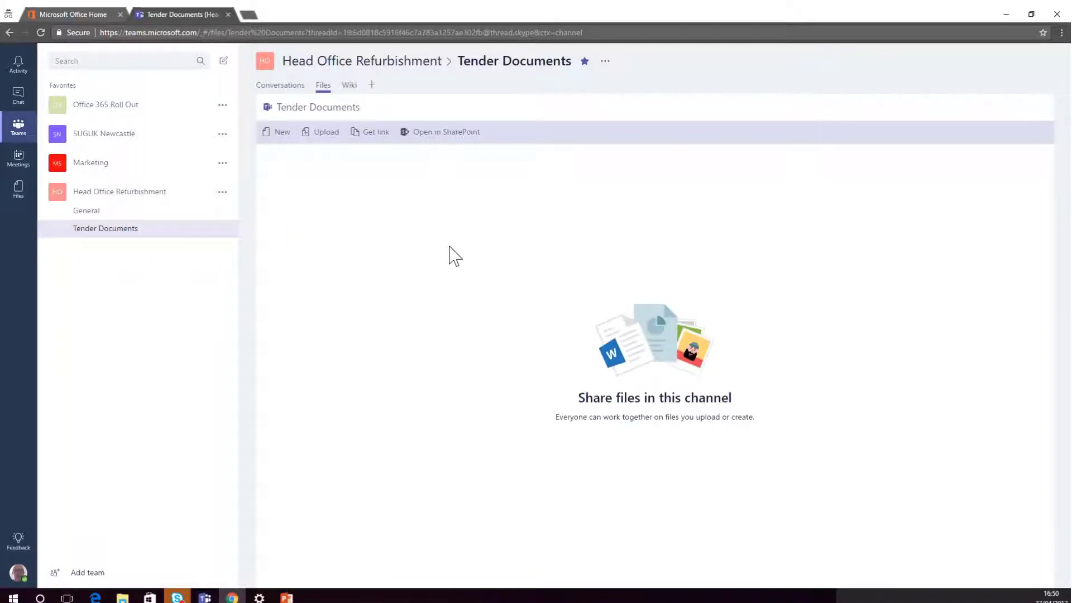
left_click(280, 134)
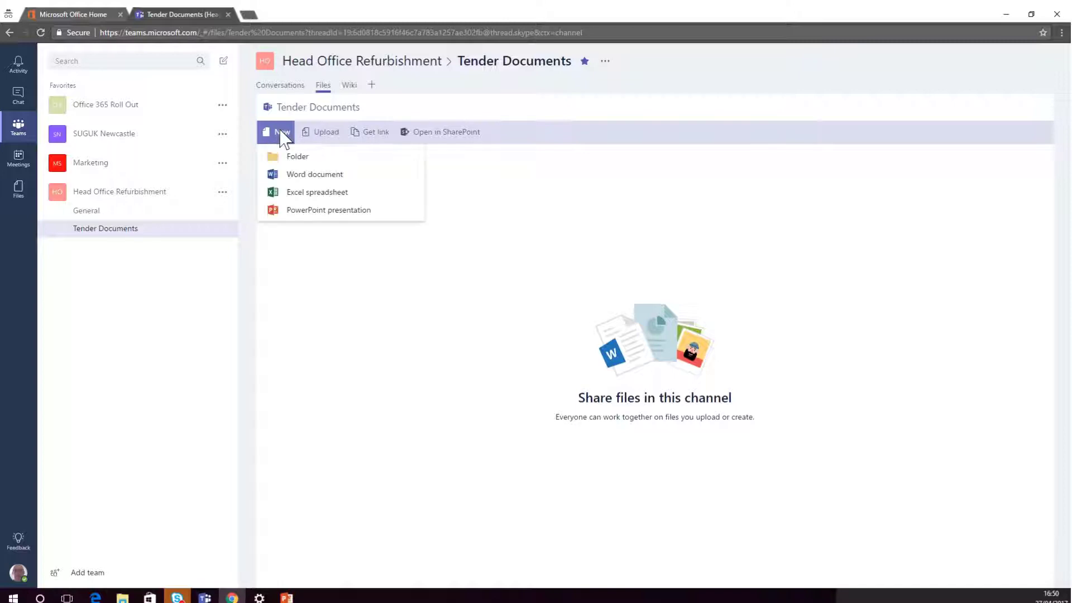
left_click(299, 160)
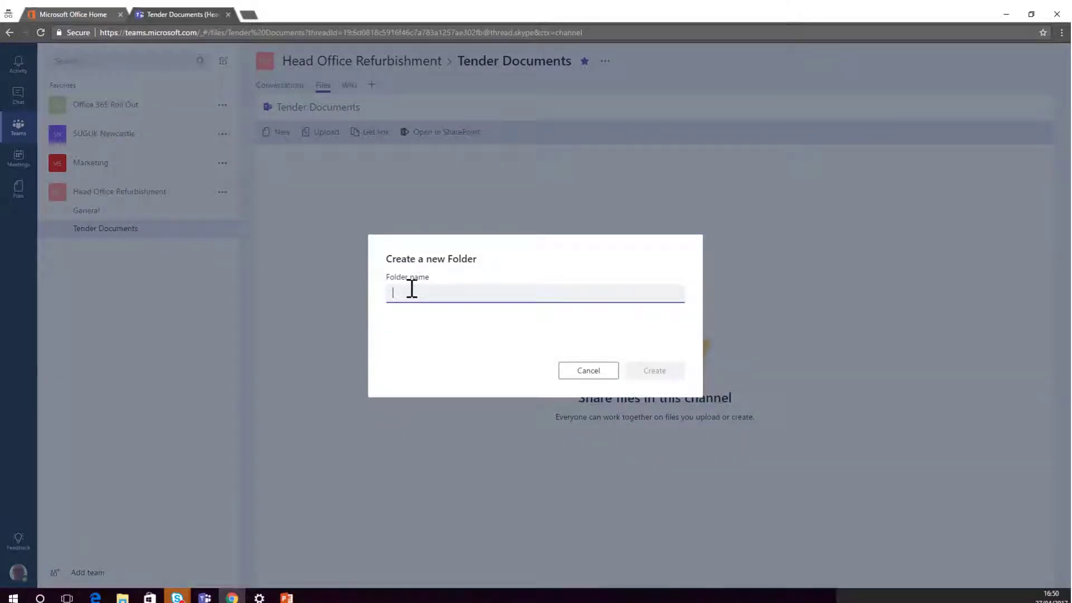
type("Ten")
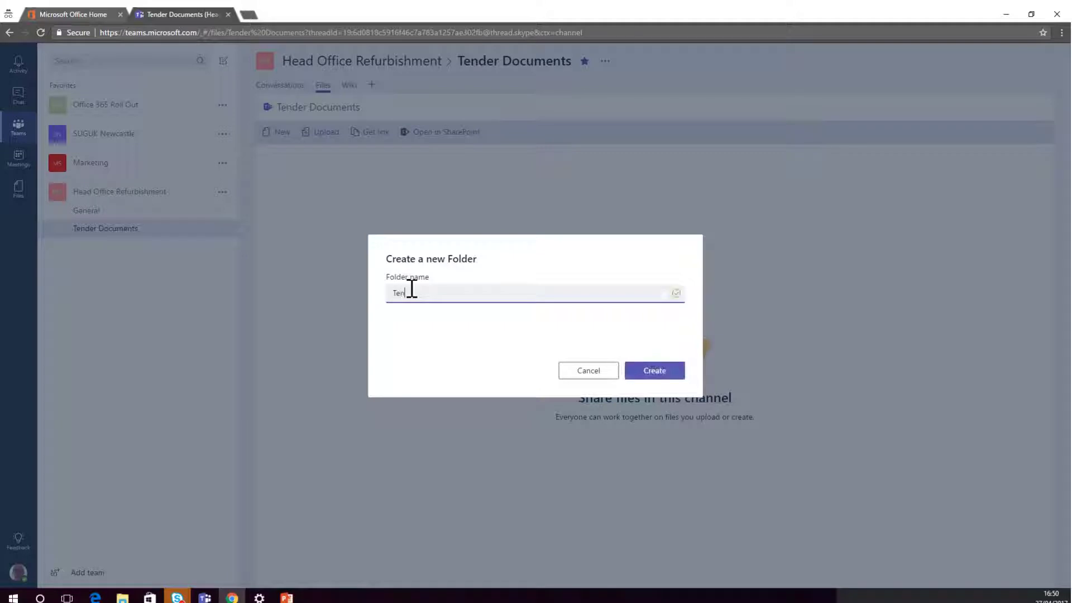
type("der Document")
left_click(652, 374)
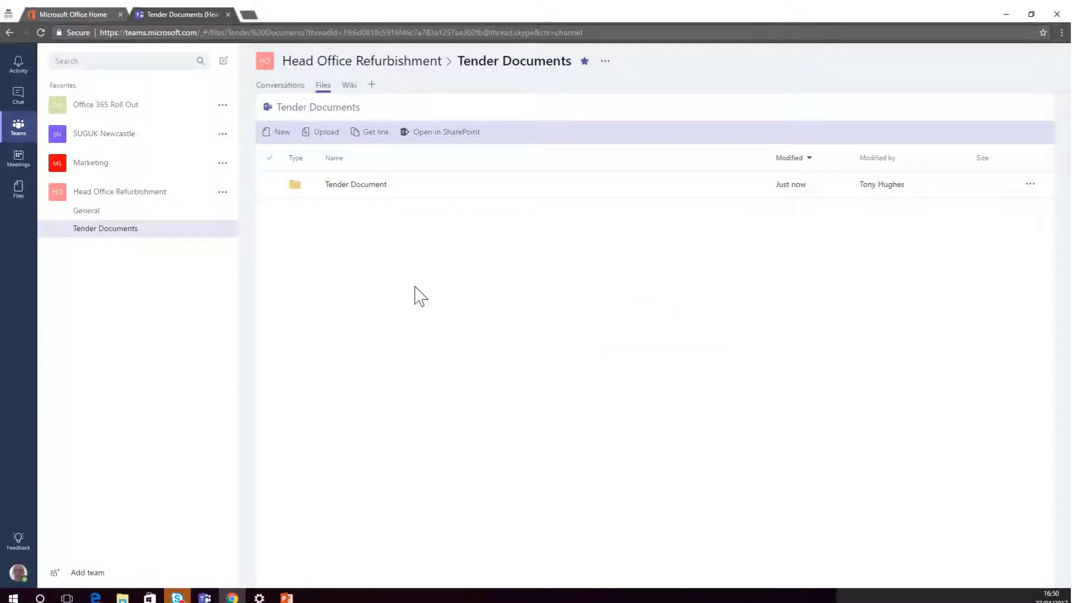
Create a second folder named Tender Responses in the Tender Documents channel's files, and collapse the team's channel list
left_click(306, 186)
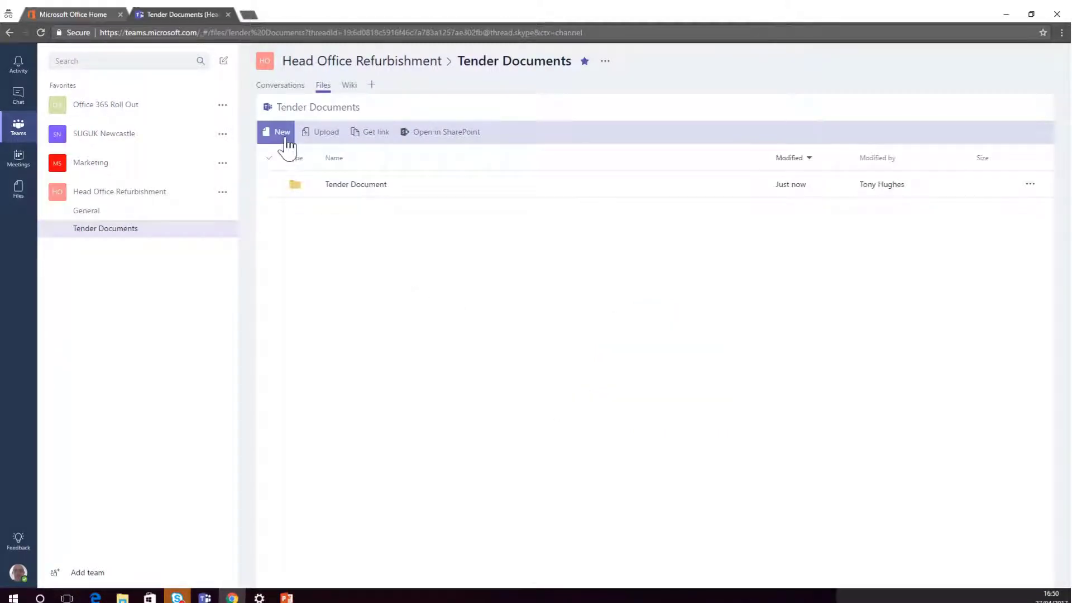
left_click(283, 137)
left_click(295, 156)
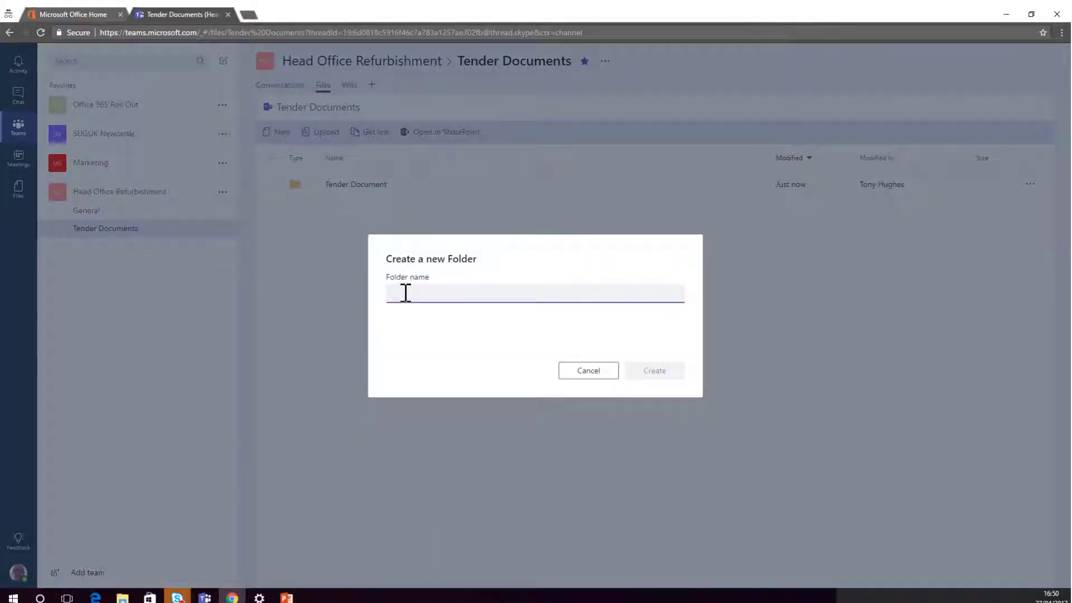
type("Ten")
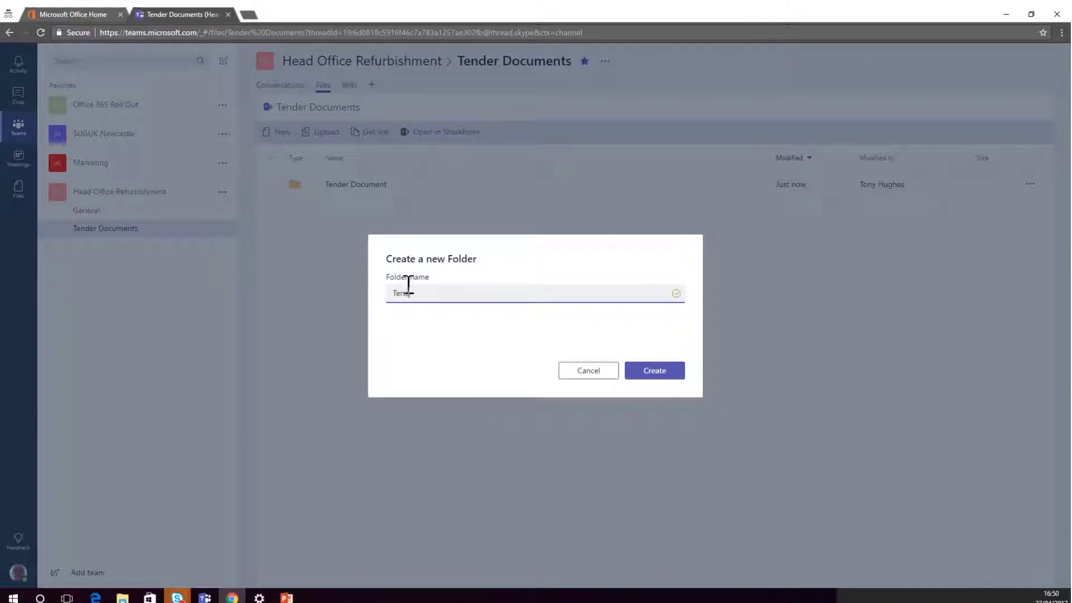
type("der Responses")
left_click(658, 374)
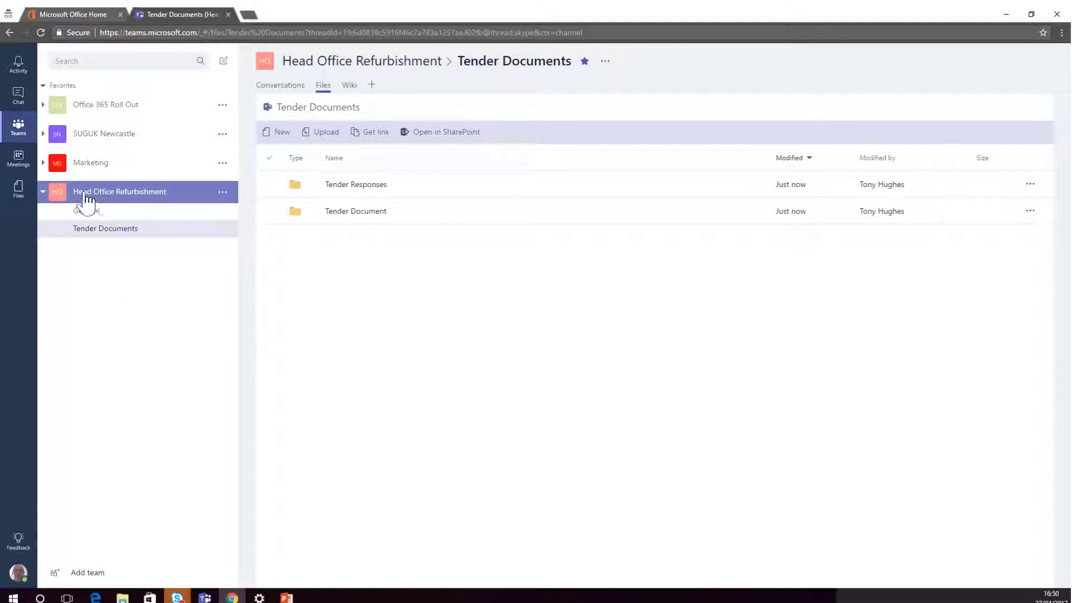
left_click(117, 195)
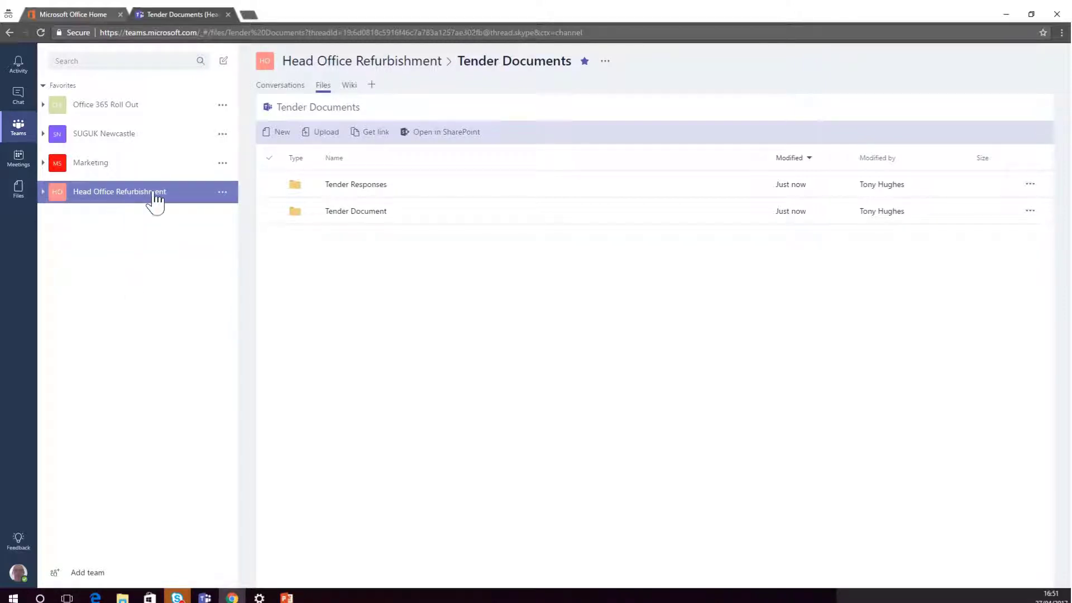
Add a channel named Graphics to the Head Office Refurbishment team, without a description, and view the new channel's files and conversations
left_click(44, 192)
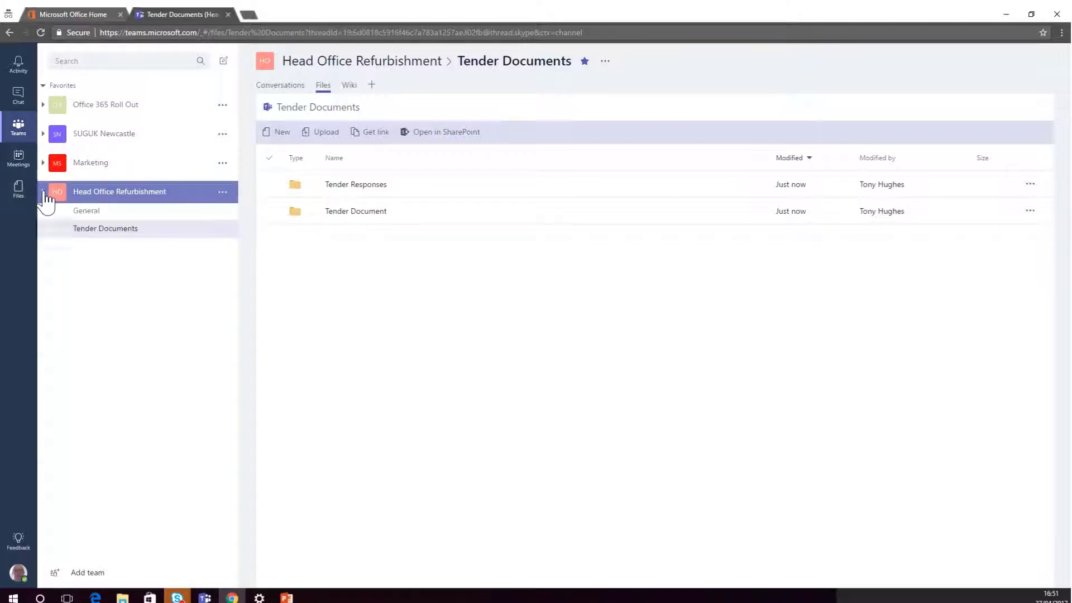
left_click(92, 212)
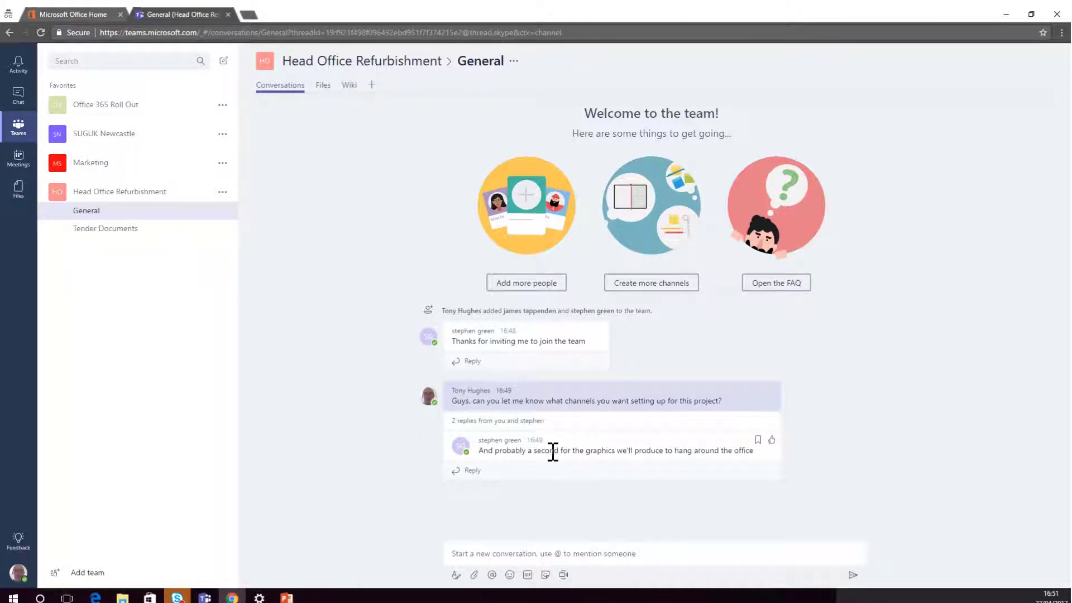
left_click(222, 193)
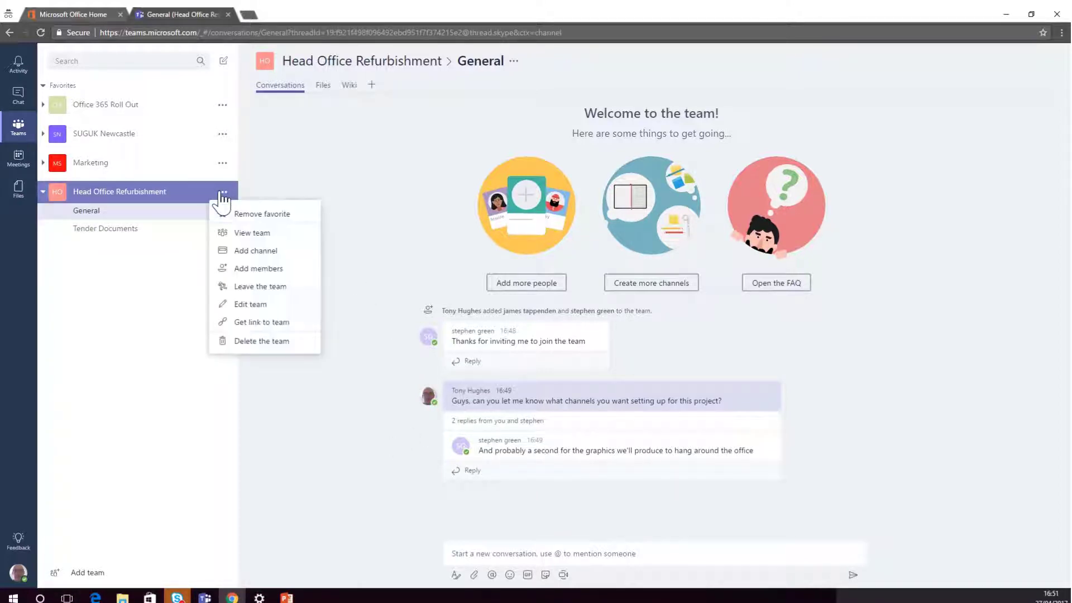
left_click(259, 251)
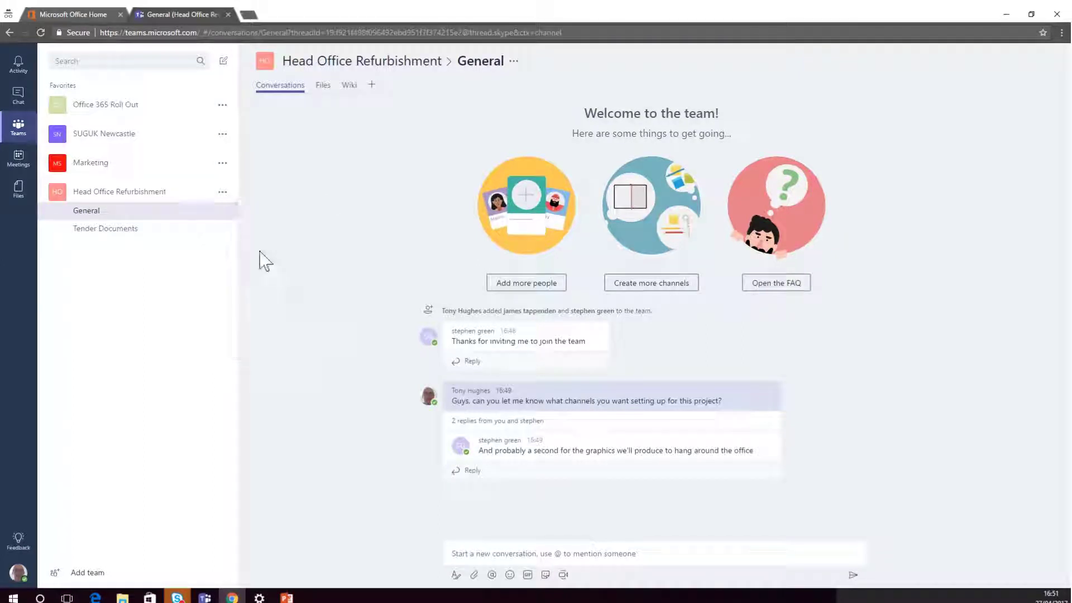
type("G")
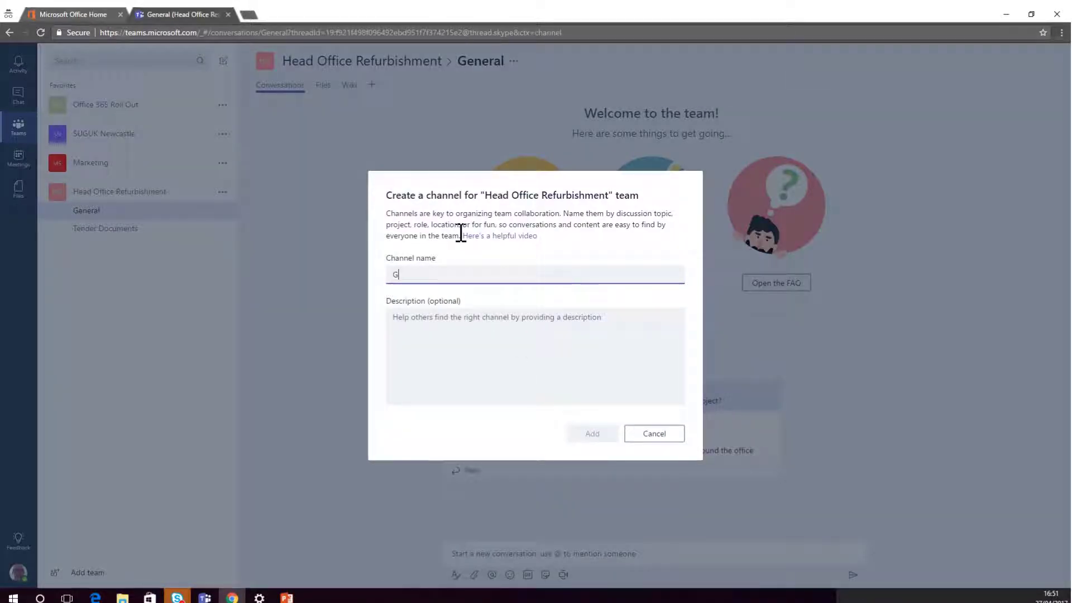
type("raphics")
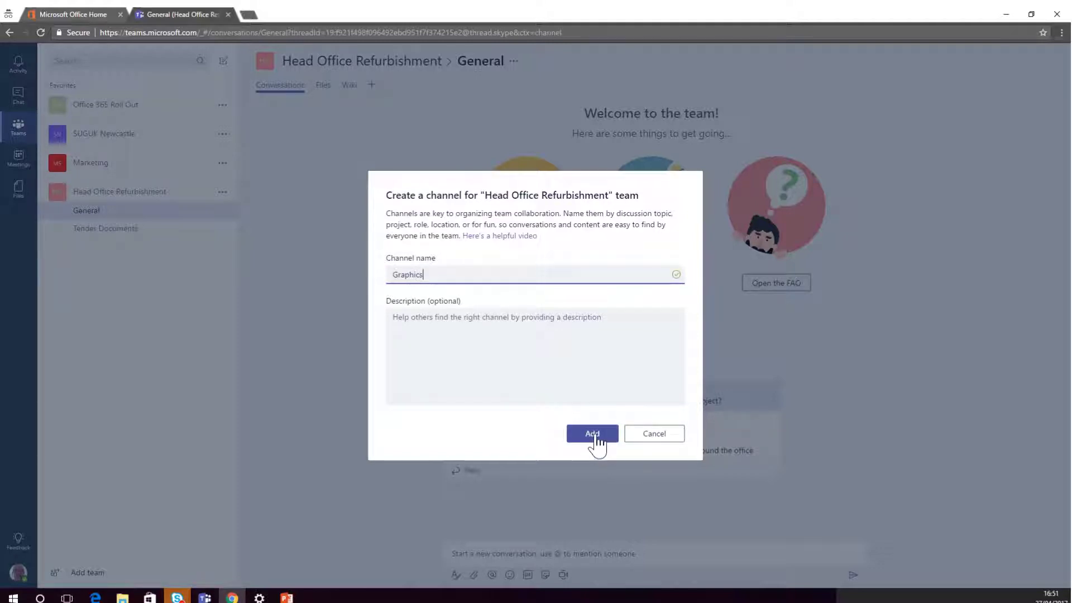
left_click(595, 434)
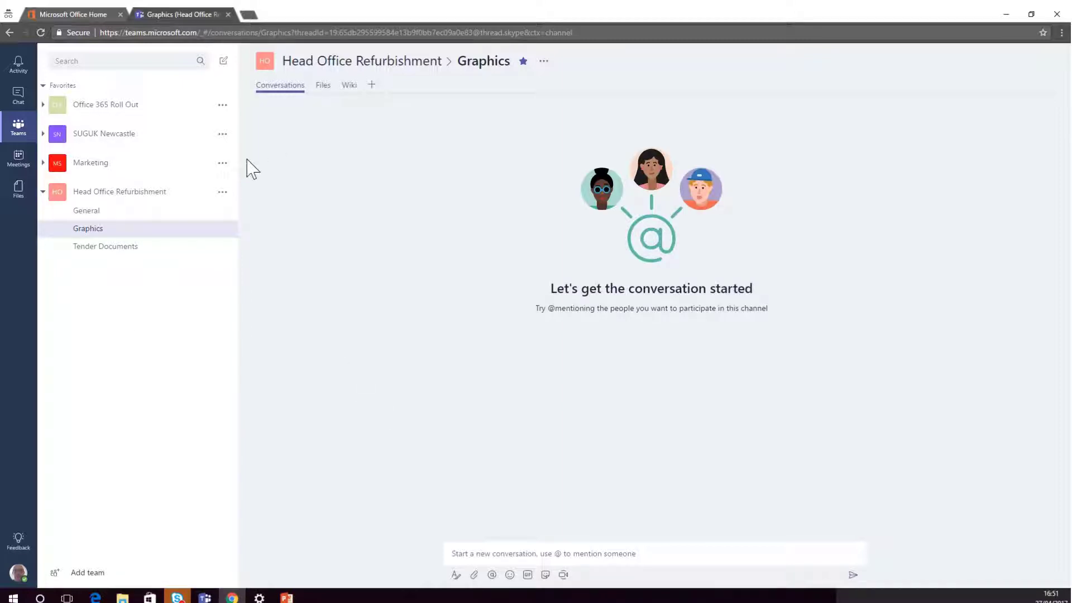
left_click(324, 87)
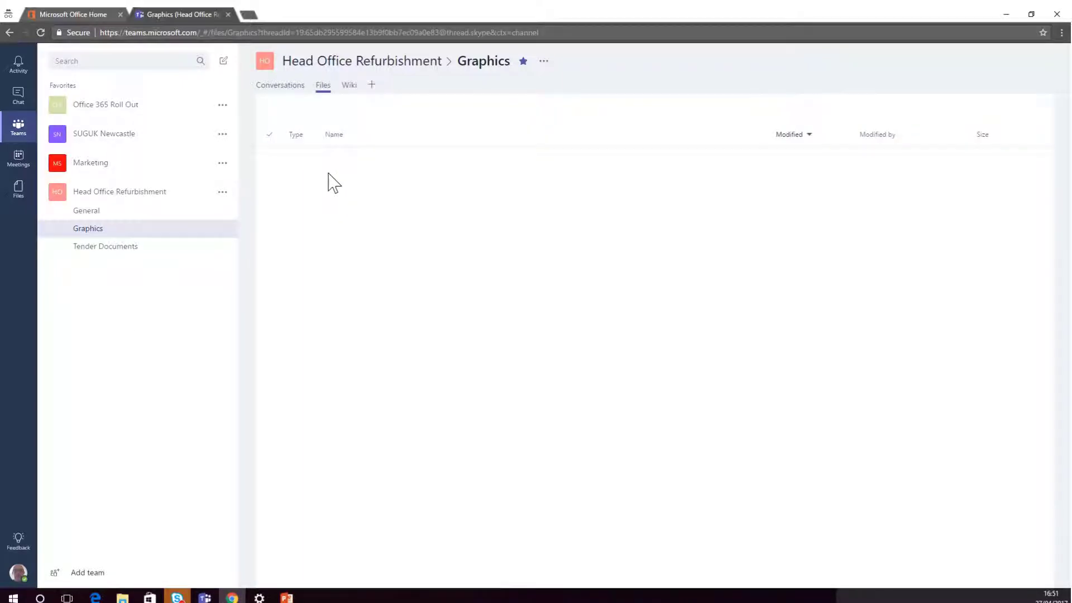
left_click(285, 88)
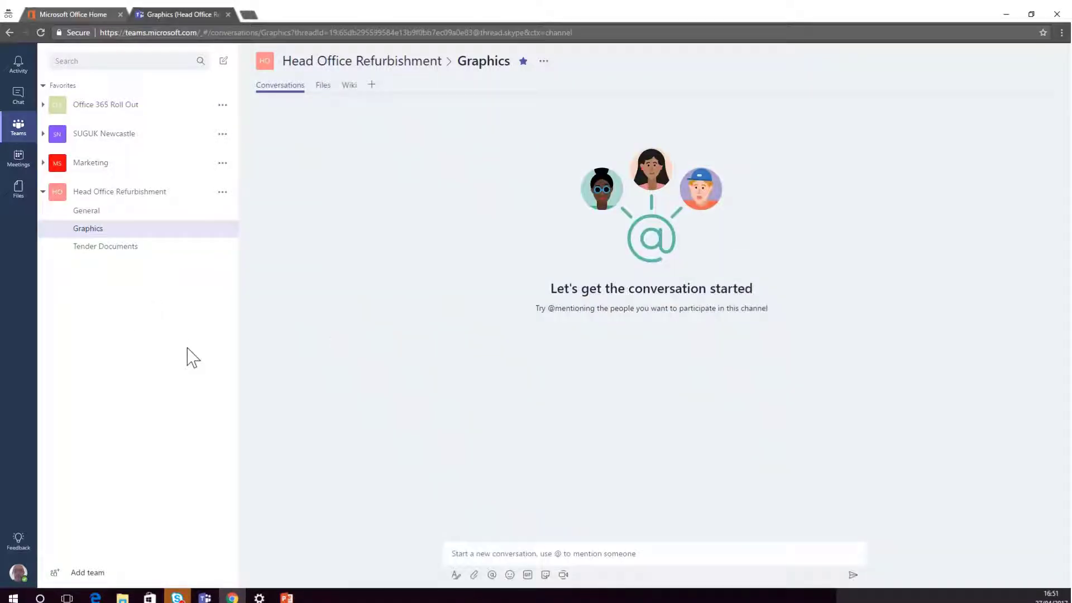